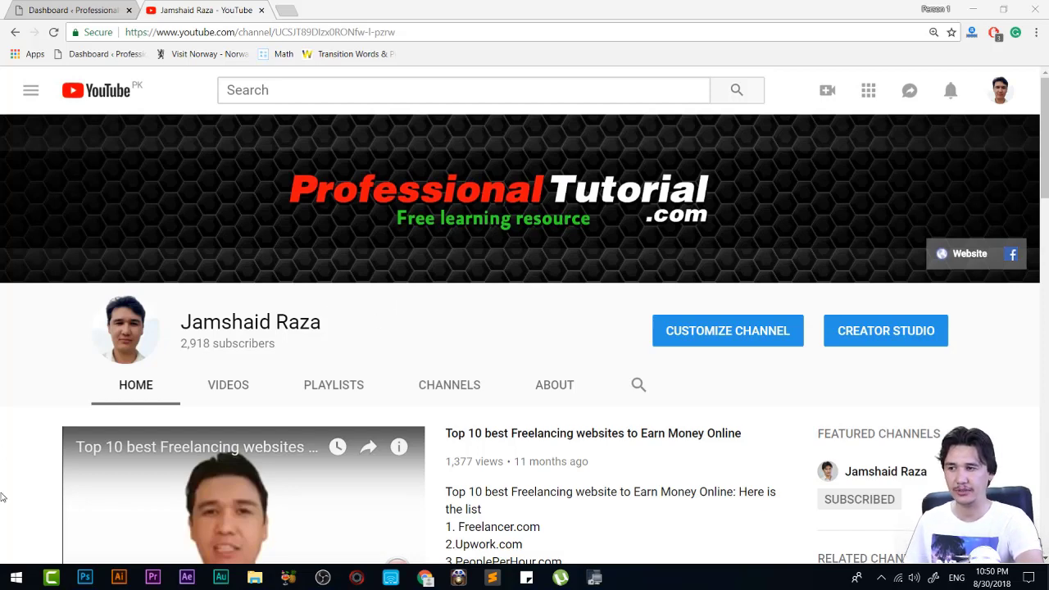
# - Open Command Prompt and run ipconfig to check the current network configuration
pyautogui.click(7, 574)
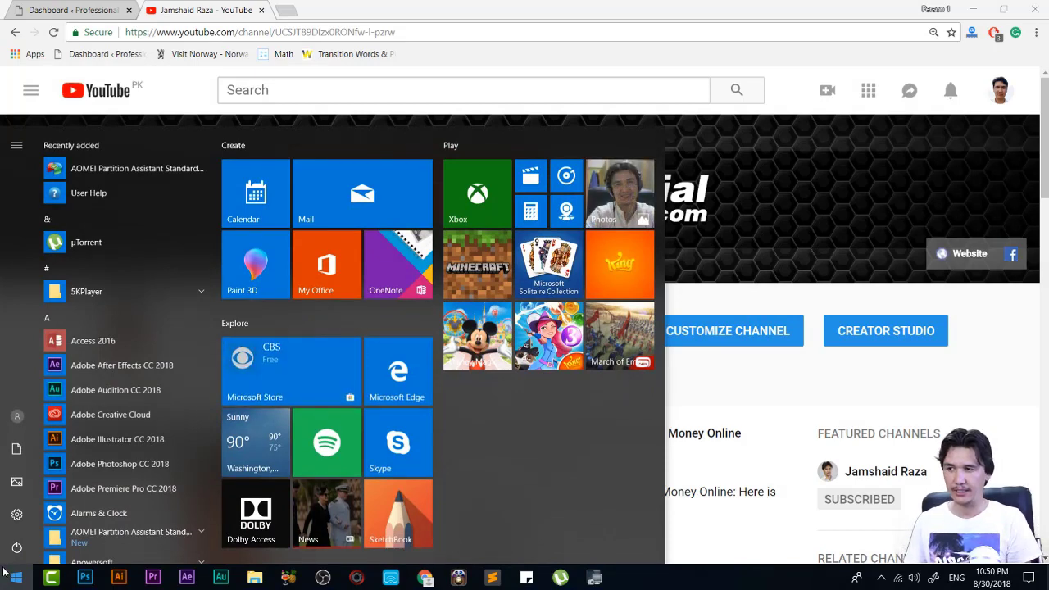
pyautogui.write('cmd')
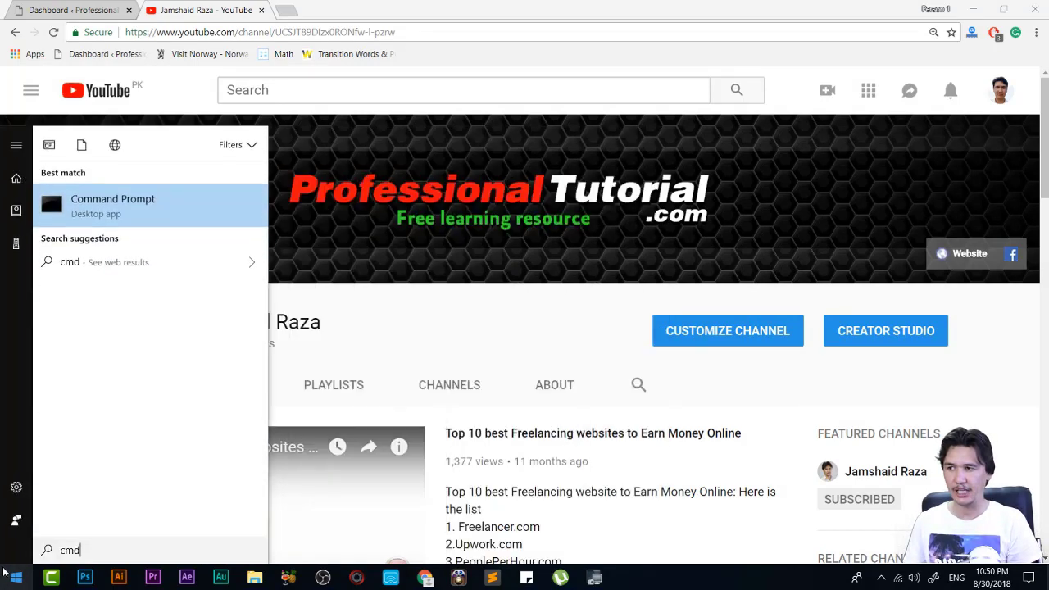
pyautogui.press('Return')
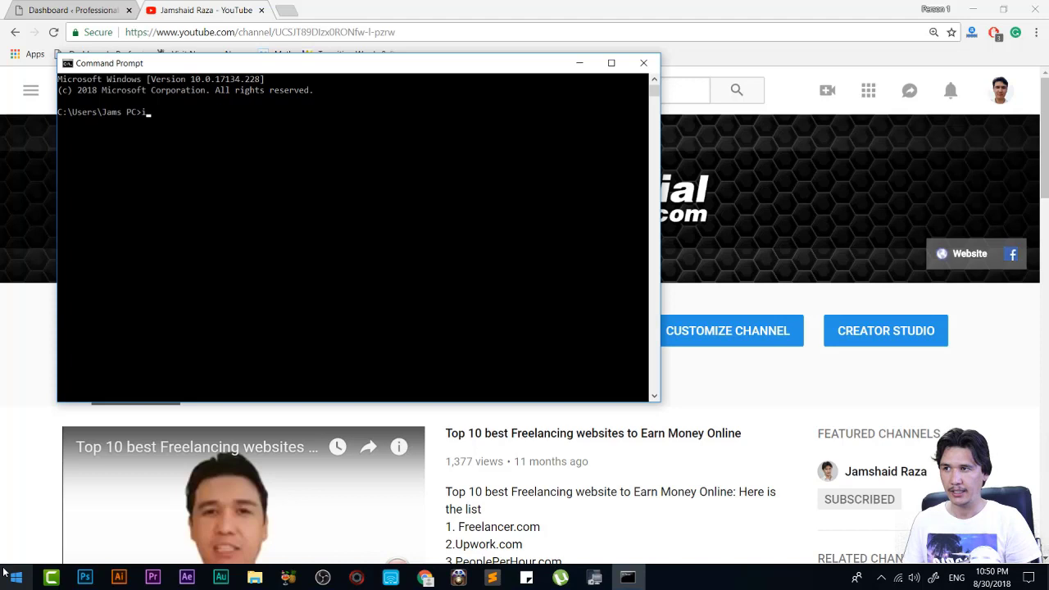
pyautogui.write('ipconfig')
pyautogui.press('Return')
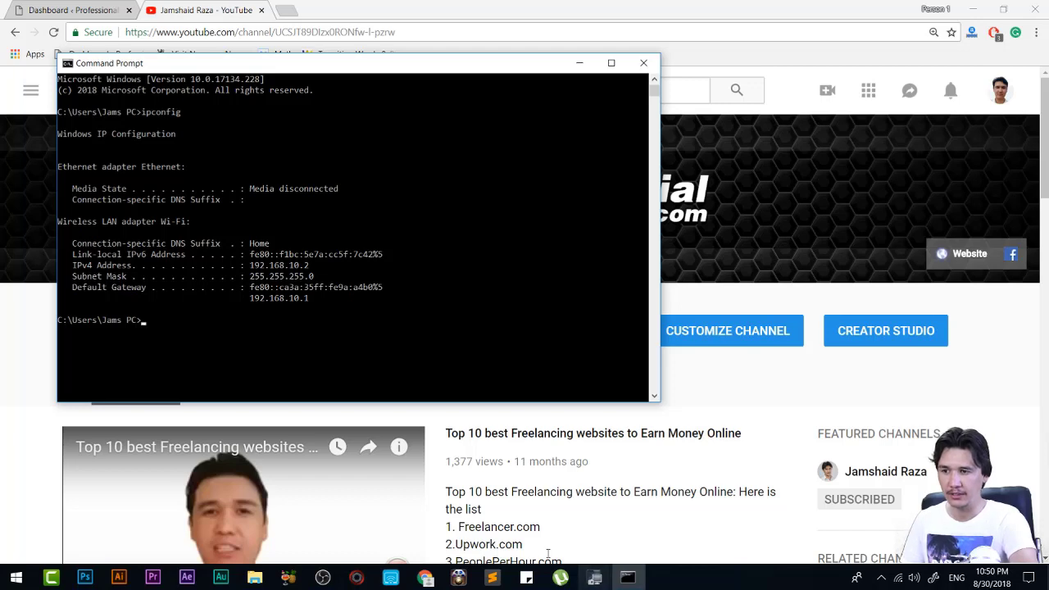
# - Open the adapter settings from Control Panel's Network and Sharing Center
pyautogui.press('super')
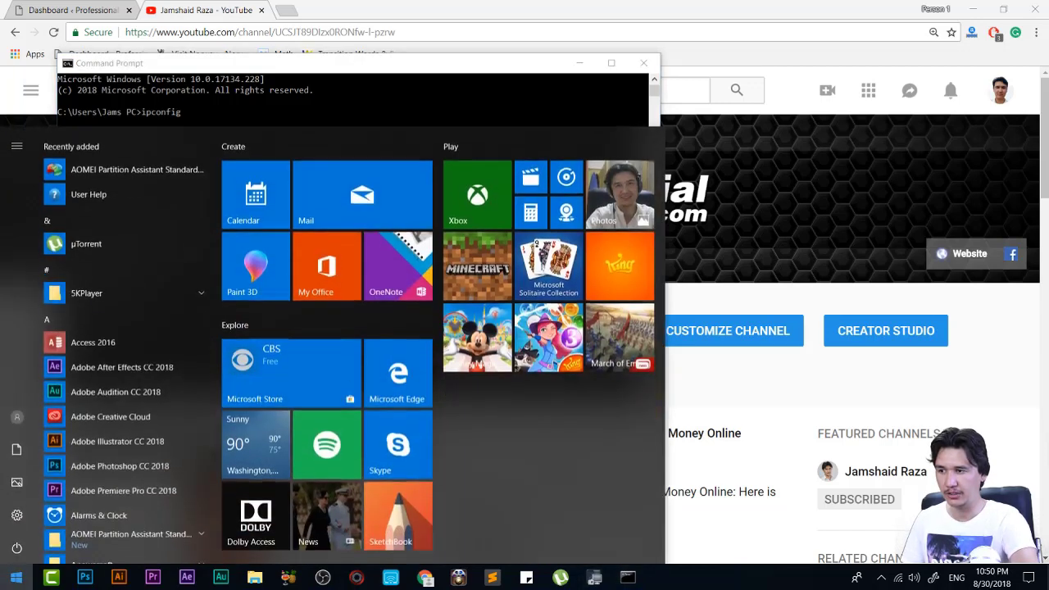
pyautogui.write('control')
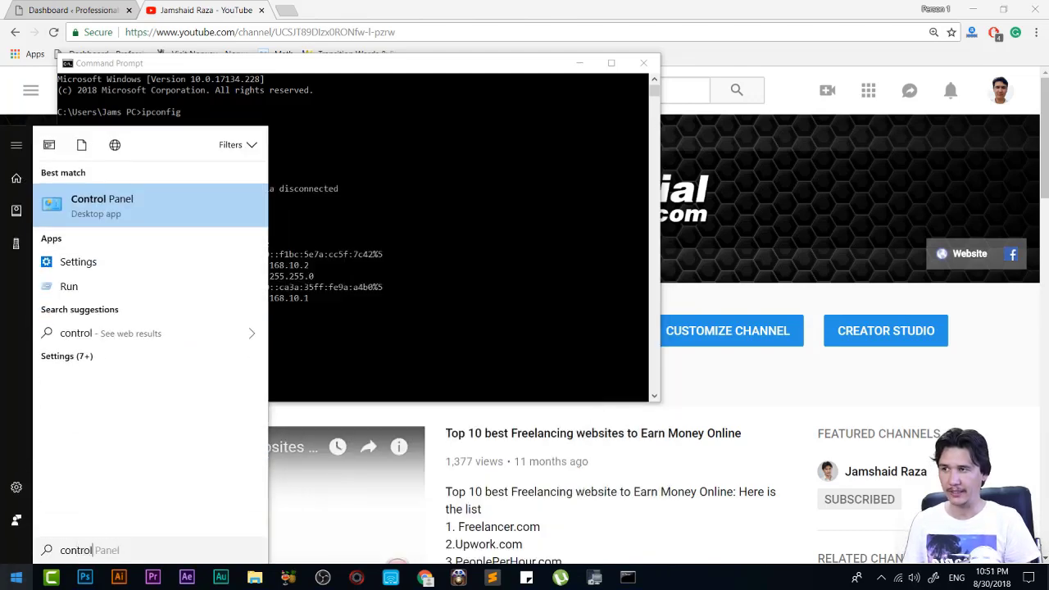
pyautogui.press('Return')
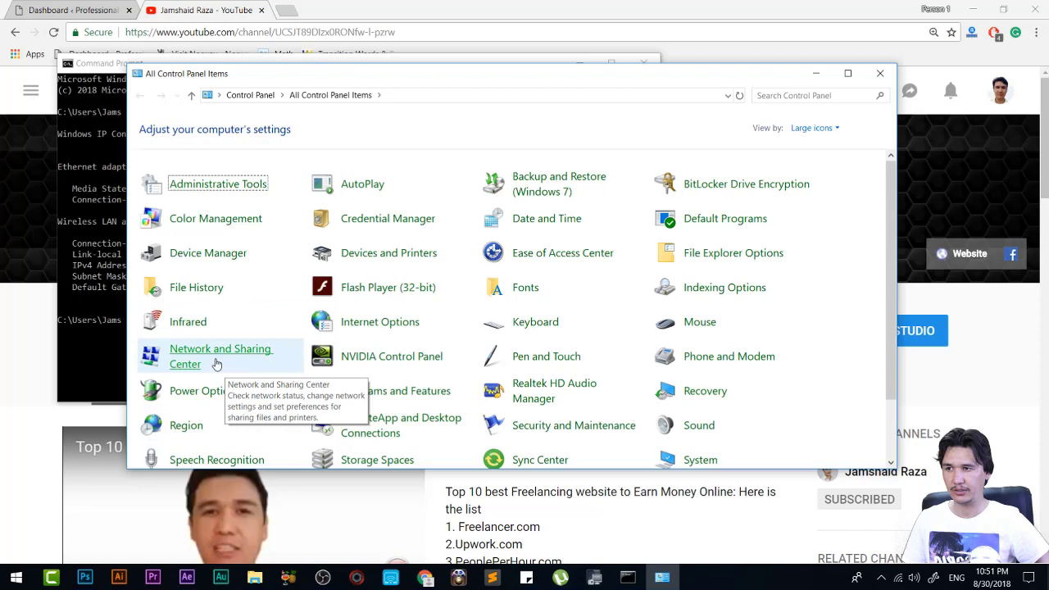
pyautogui.click(197, 361)
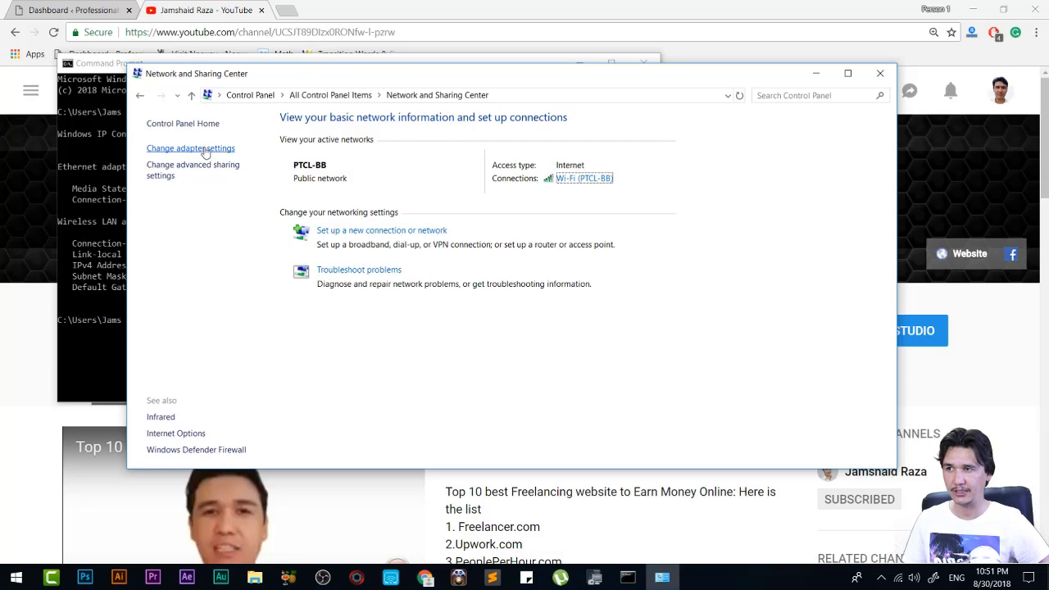
pyautogui.click(201, 150)
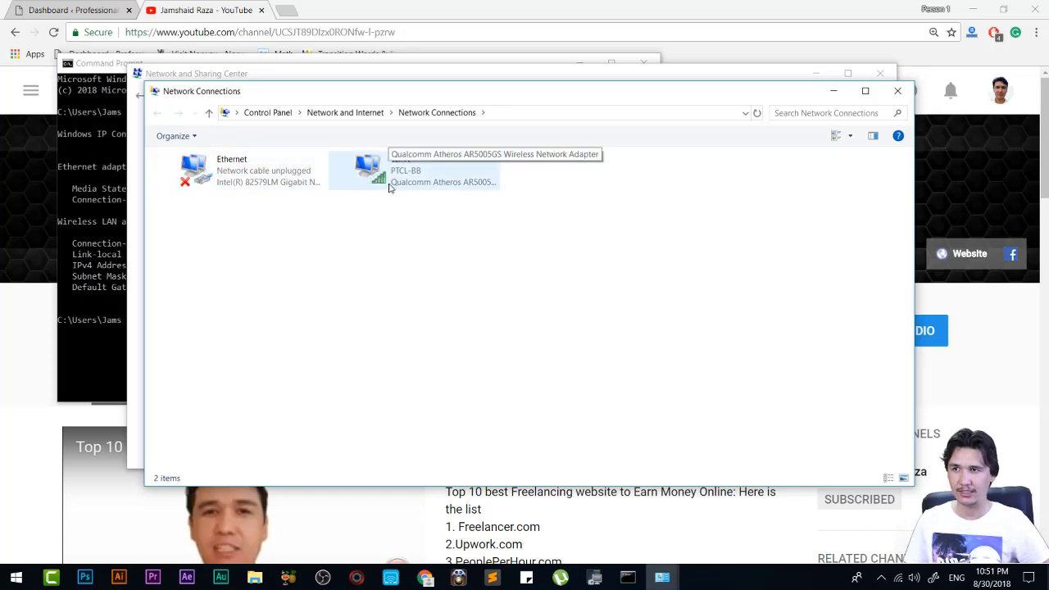
# - Open the Internet Protocol Version 4 (TCP/IPv4) properties of the Wi-Fi adapter
pyautogui.click(390, 185)
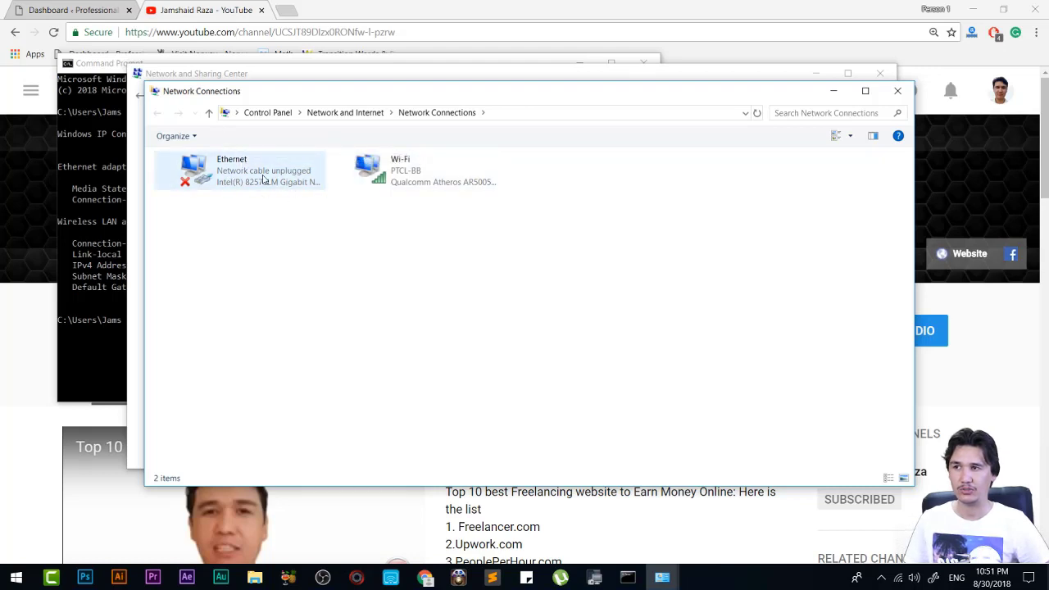
pyautogui.rightClick(378, 170)
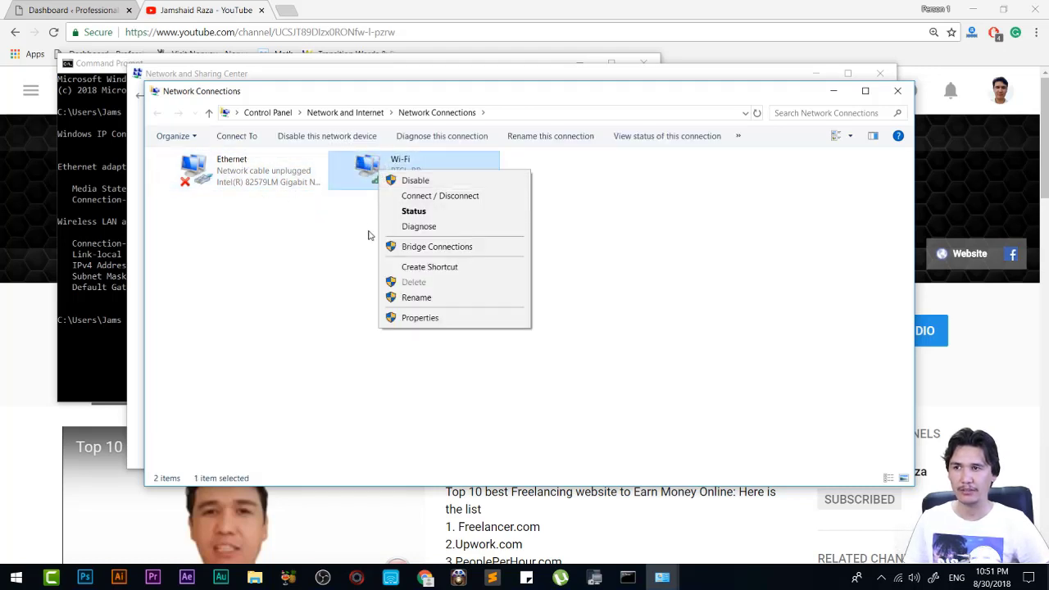
pyautogui.click(414, 319)
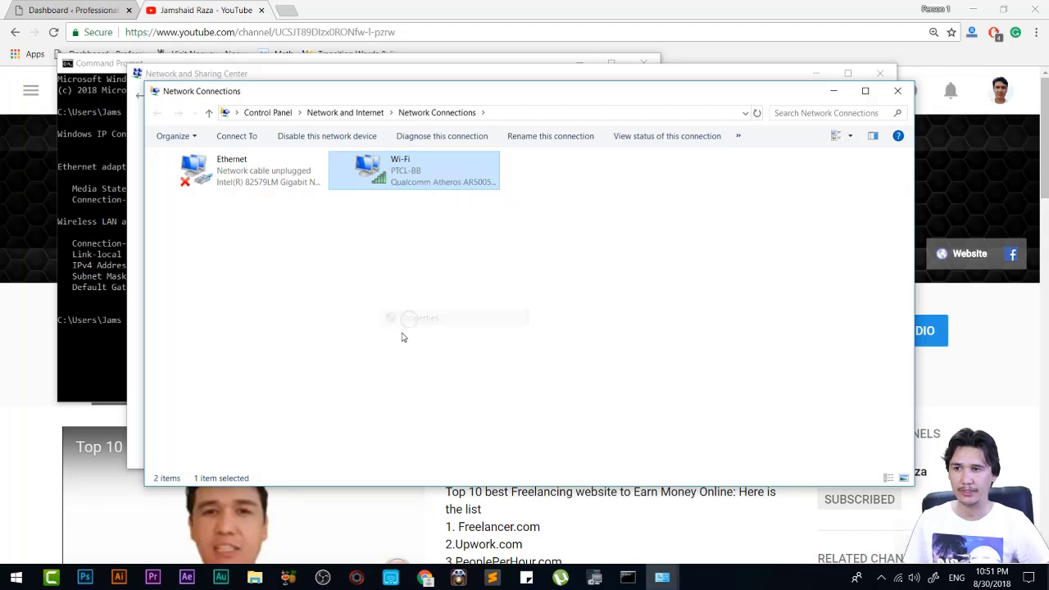
pyautogui.moveTo(287, 144); pyautogui.dragTo(531, 115)
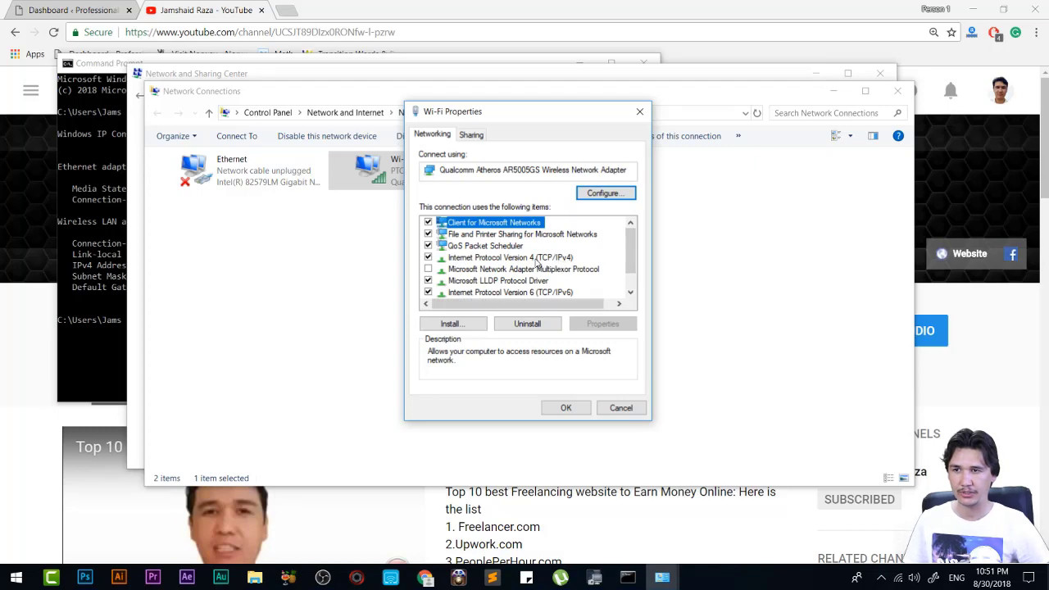
pyautogui.doubleClick(532, 260)
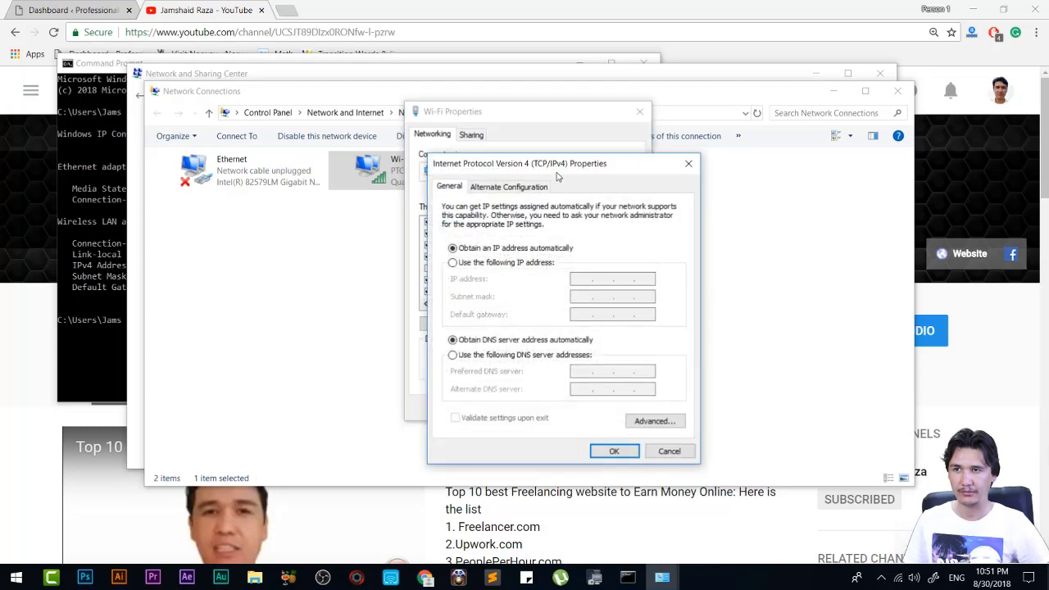
pyautogui.moveTo(558, 164); pyautogui.dragTo(496, 100)
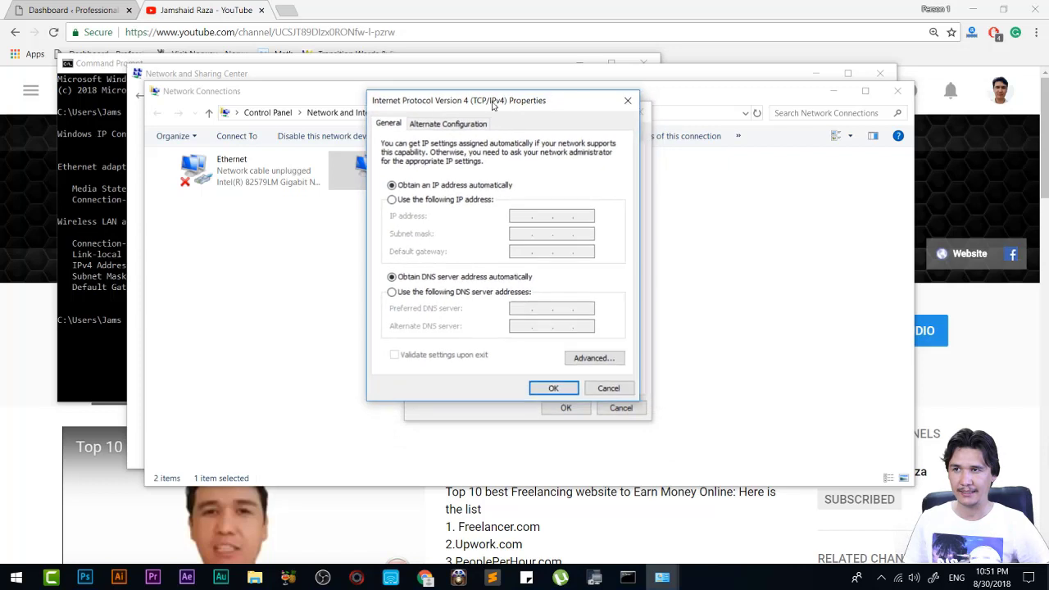
# - Switch the Wi-Fi adapter to a manual IP configuration, check the ipconfig output, and set the IP address to 192.168.10.215
pyautogui.click(393, 200)
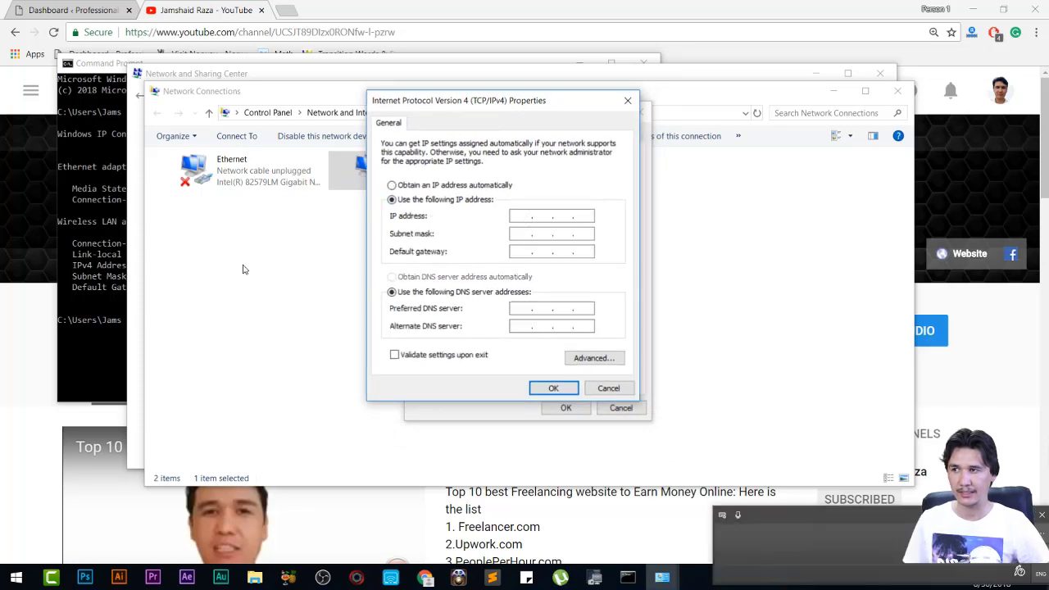
pyautogui.click(90, 277)
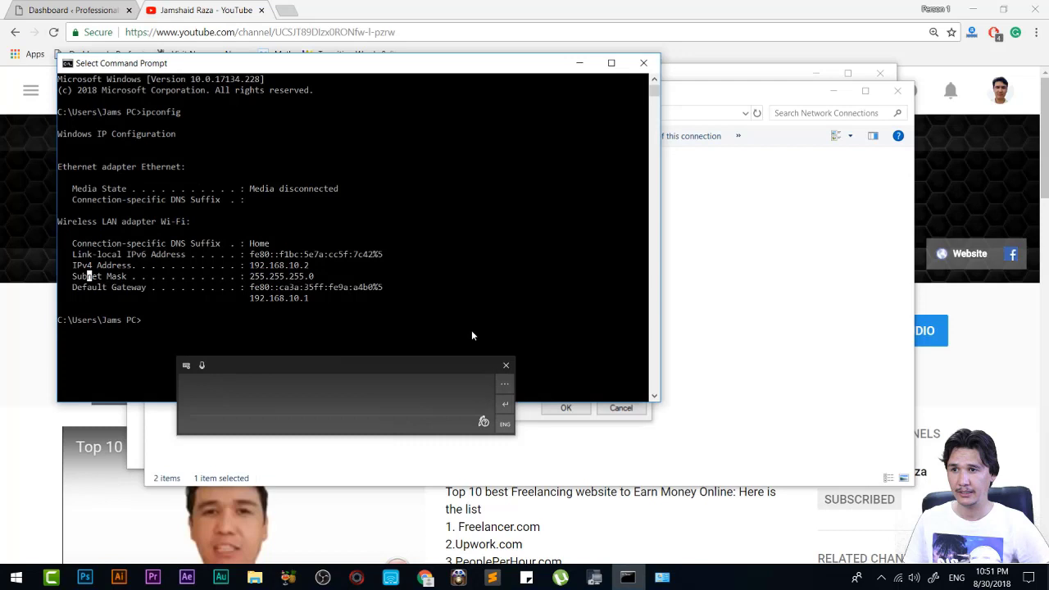
pyautogui.click(505, 365)
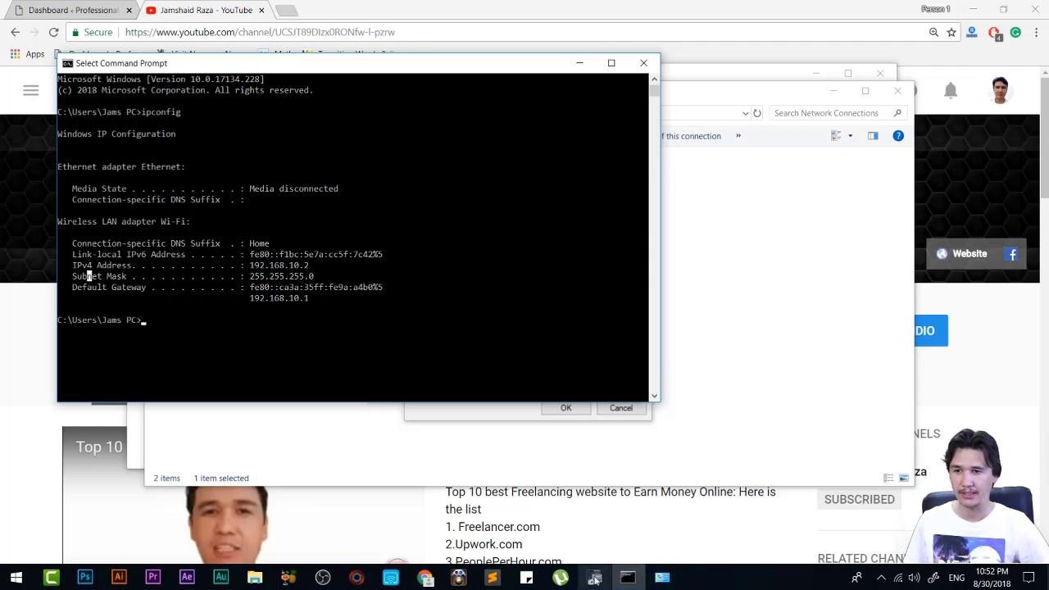
pyautogui.moveTo(663, 577)
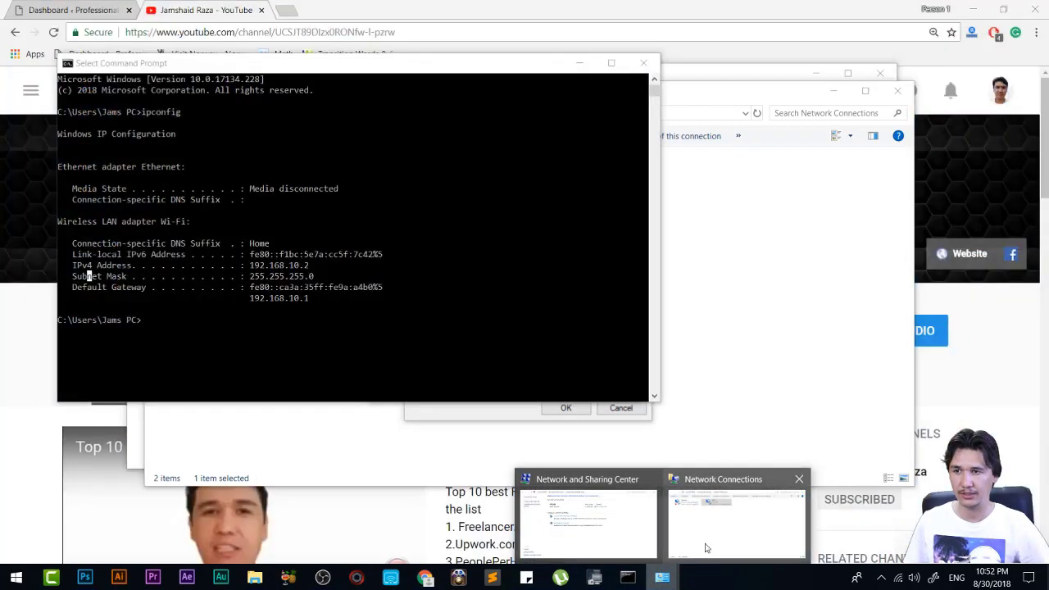
pyautogui.click(745, 502)
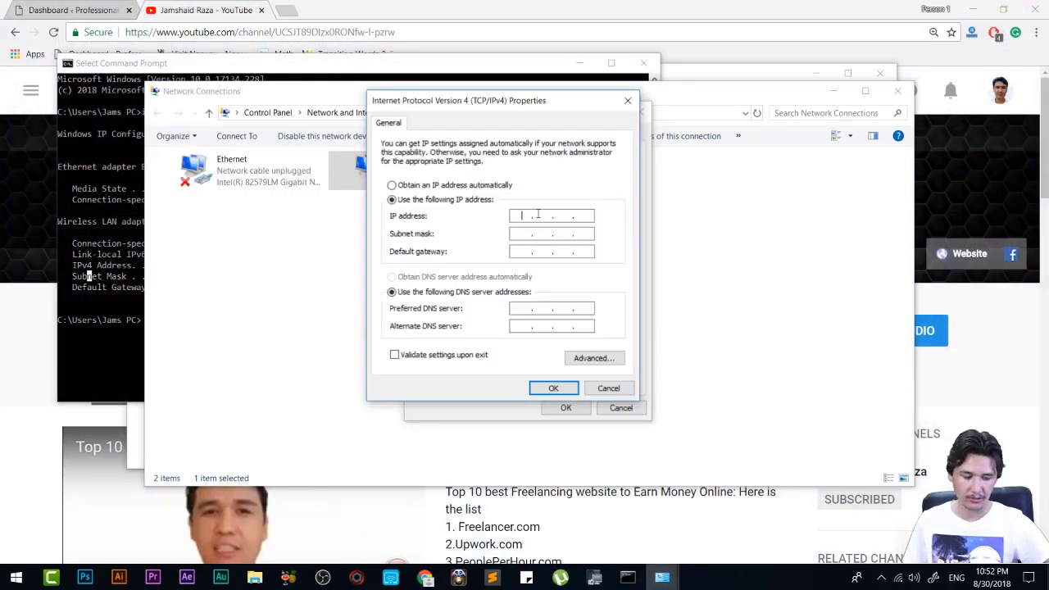
pyautogui.write('192 .')
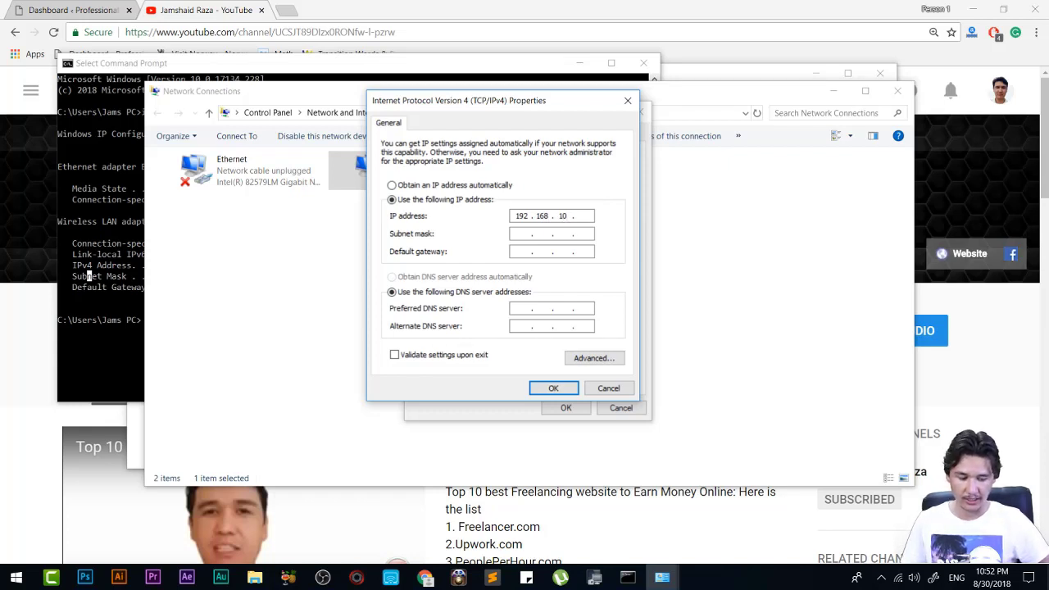
pyautogui.write('168 . 10 . 215')
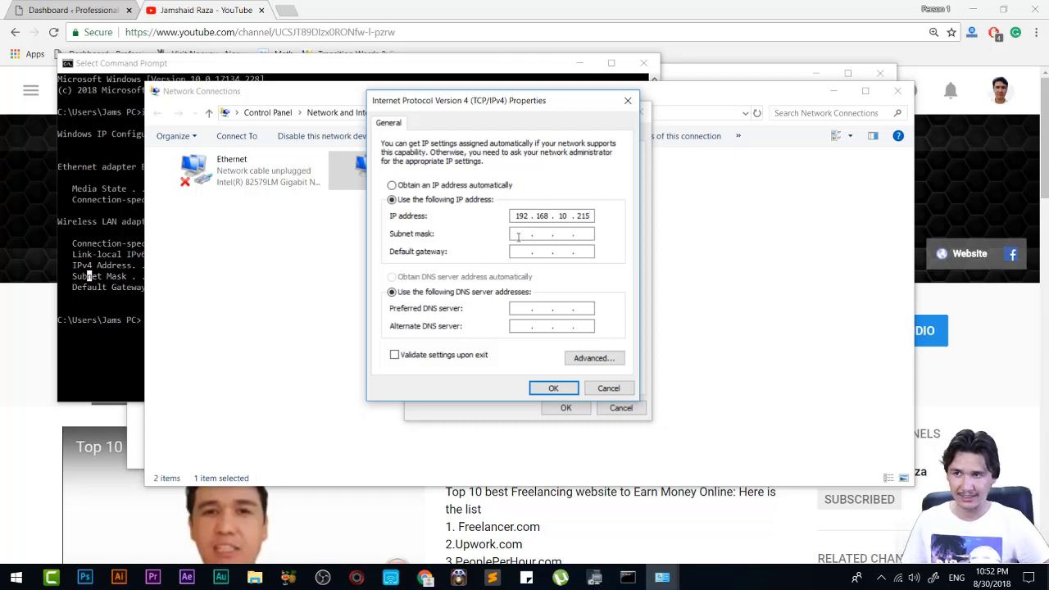
# - Fill in the subnet mask 255.255.255.0 and set the default gateway to 192.168.10.1
pyautogui.click(520, 233)
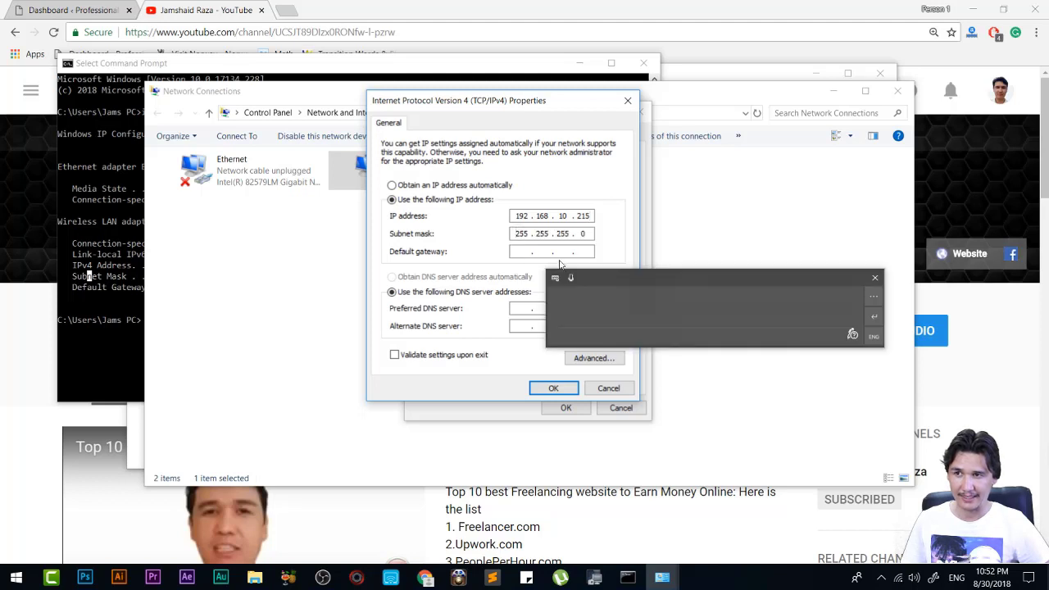
pyautogui.click(516, 250)
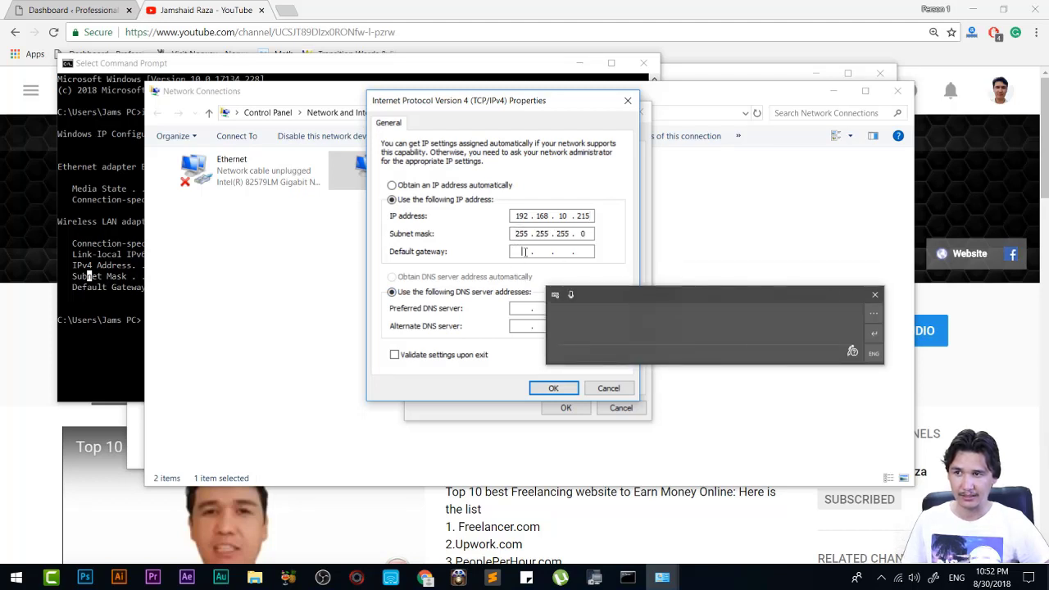
pyautogui.write('192 . 168 . 10 .')
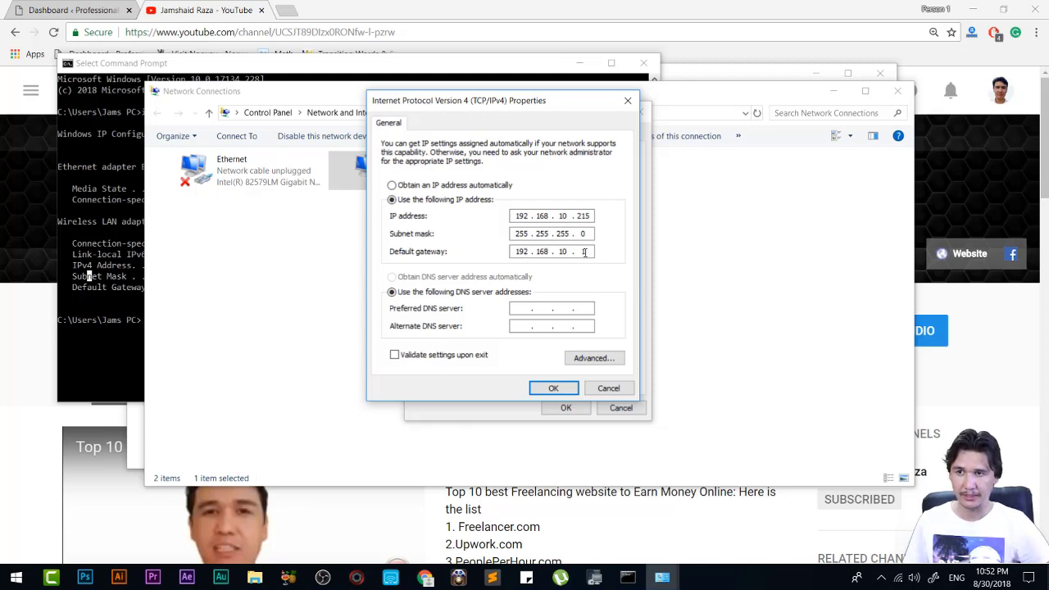
pyautogui.write('1')
# - Set the preferred DNS server to 192.168.10.1 and apply the IPv4 and Wi-Fi properties
pyautogui.click(523, 307)
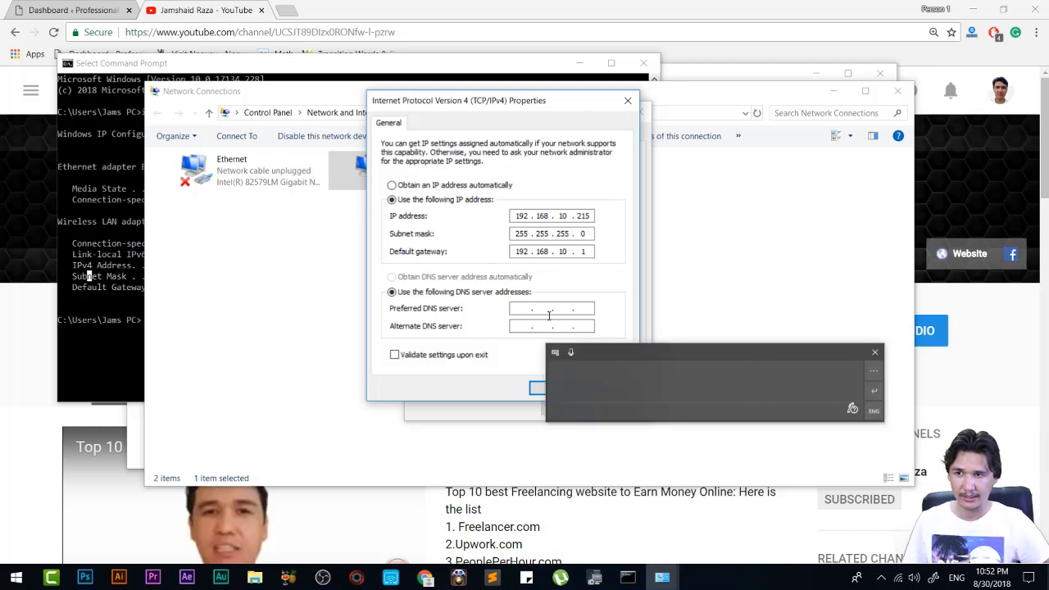
pyautogui.write('192.168.')
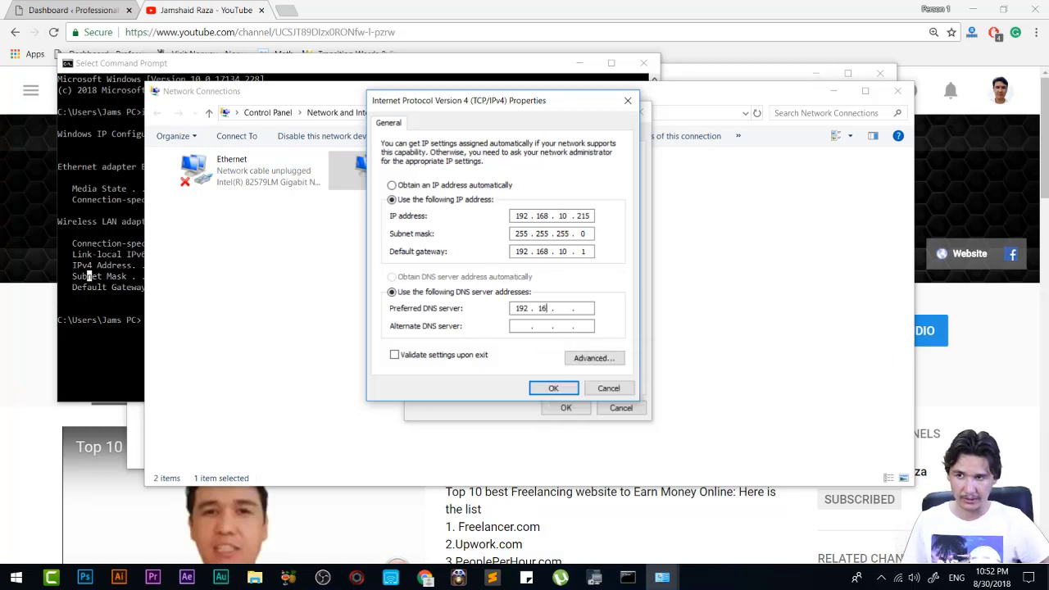
pyautogui.write('10.')
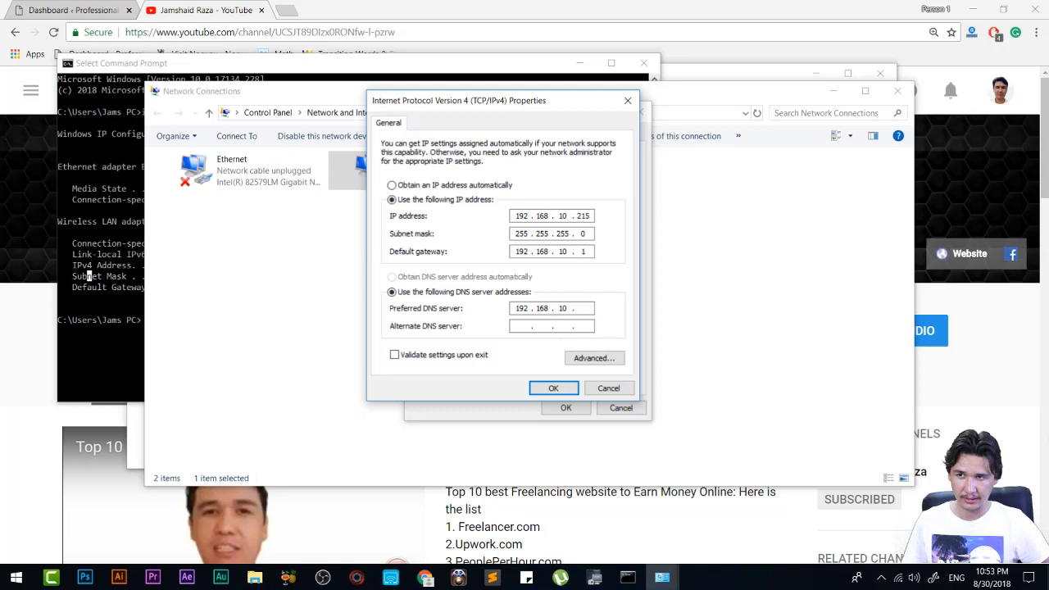
pyautogui.write('1')
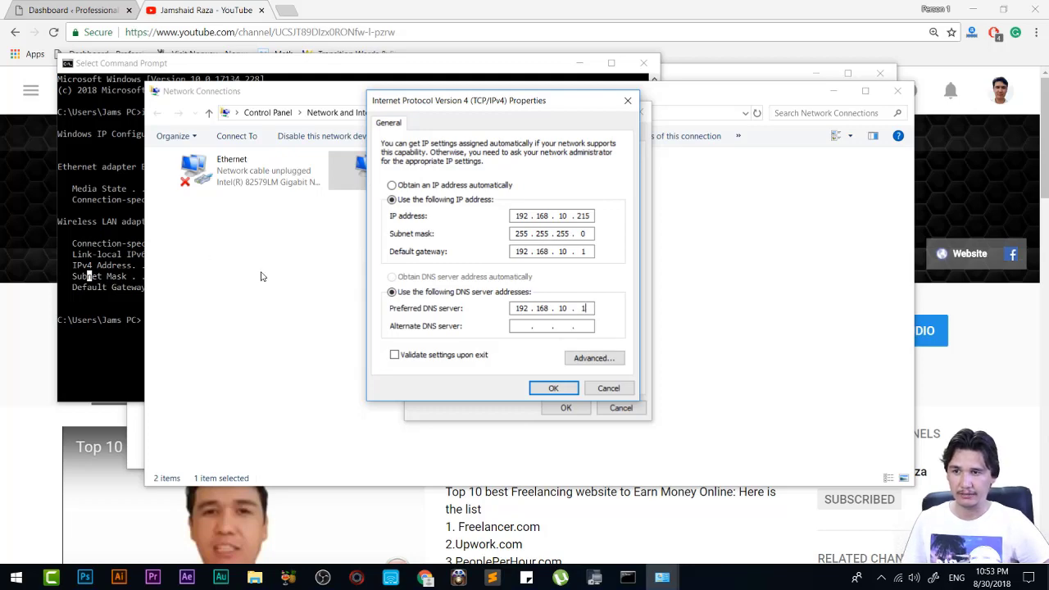
pyautogui.click(549, 388)
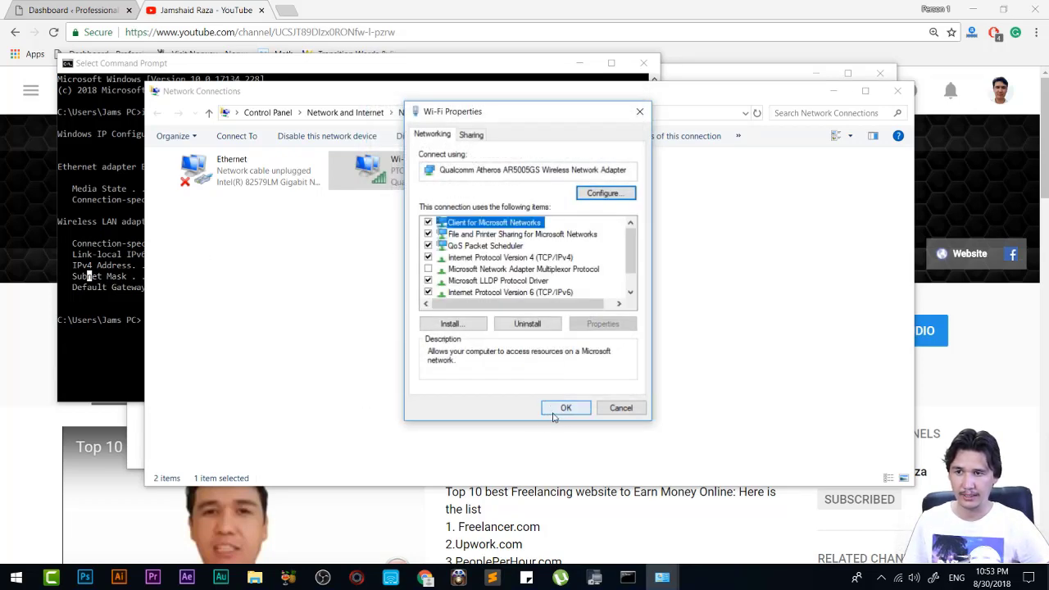
pyautogui.click(564, 409)
# - Run ipconfig again in Command Prompt to check the Wi-Fi adapter's new address
pyautogui.click(446, 65)
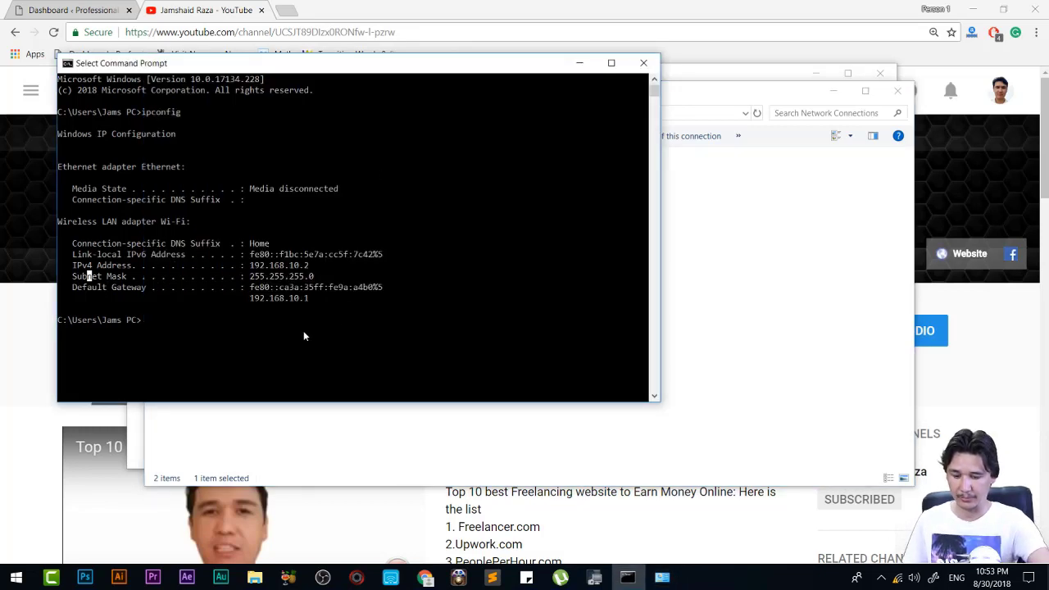
pyautogui.write('i')
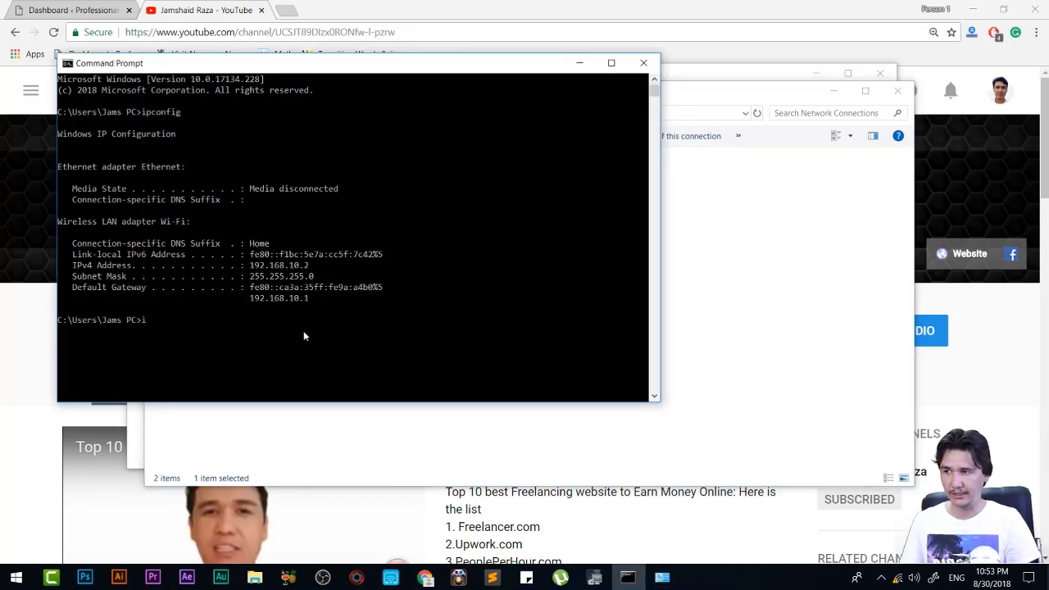
pyautogui.write('pconfig')
pyautogui.press('Return')
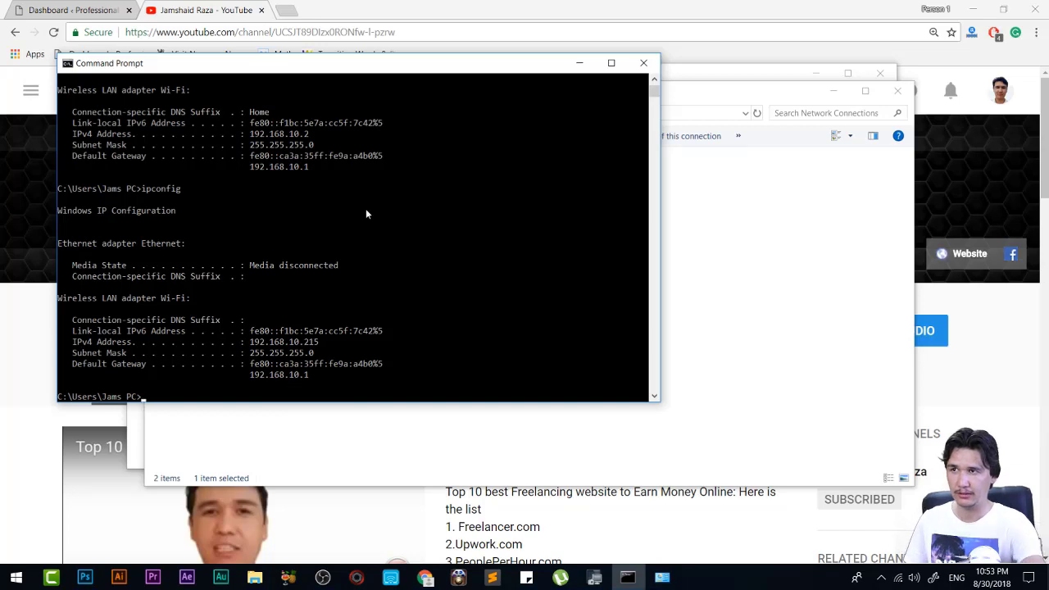
# - Load google.com in a new Chrome tab to test the internet connection
pyautogui.click(293, 11)
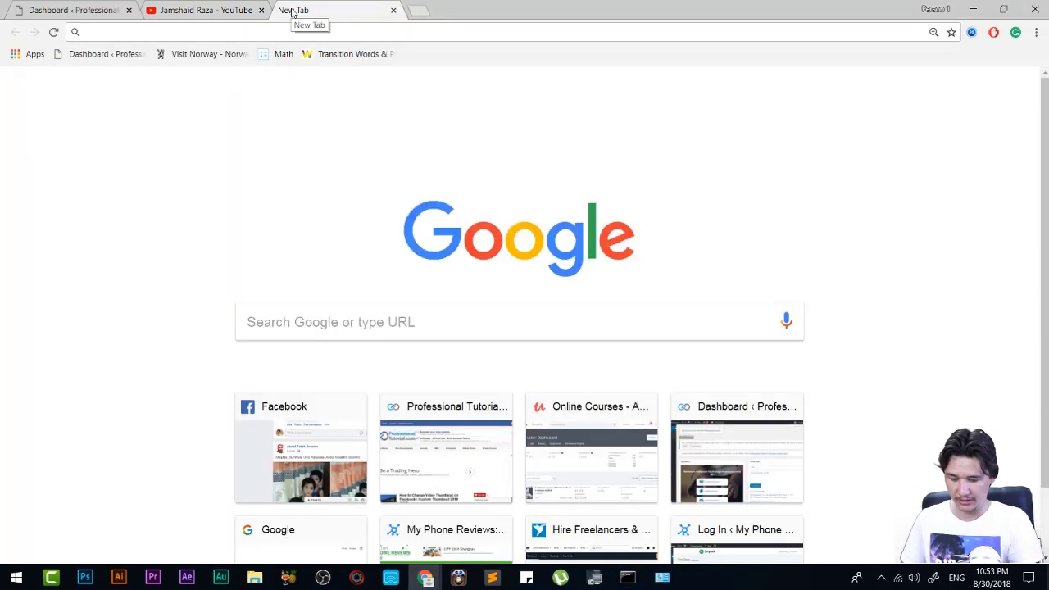
pyautogui.write('google.com')
pyautogui.press('Return')
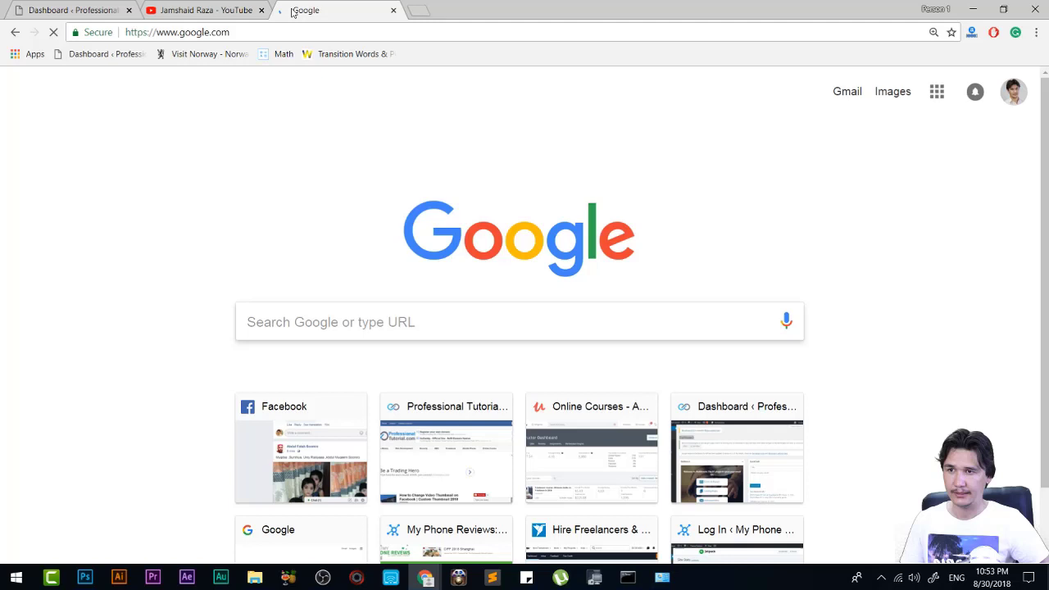
# - Switch back to Command Prompt and reposition its window over the browser page to review the ipconfig output
pyautogui.click(628, 577)
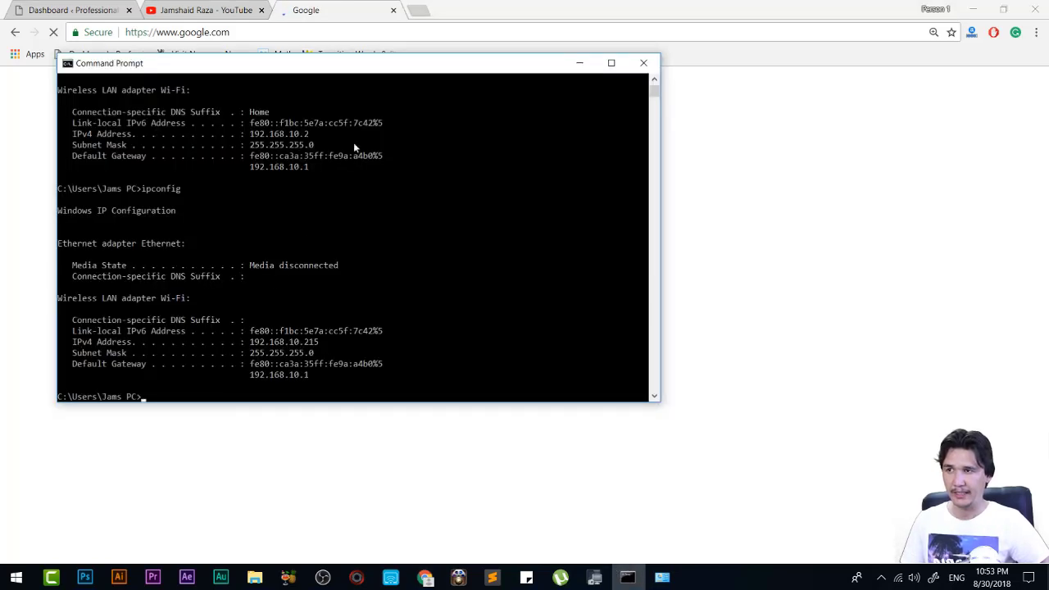
pyautogui.moveTo(329, 66); pyautogui.dragTo(522, 169)
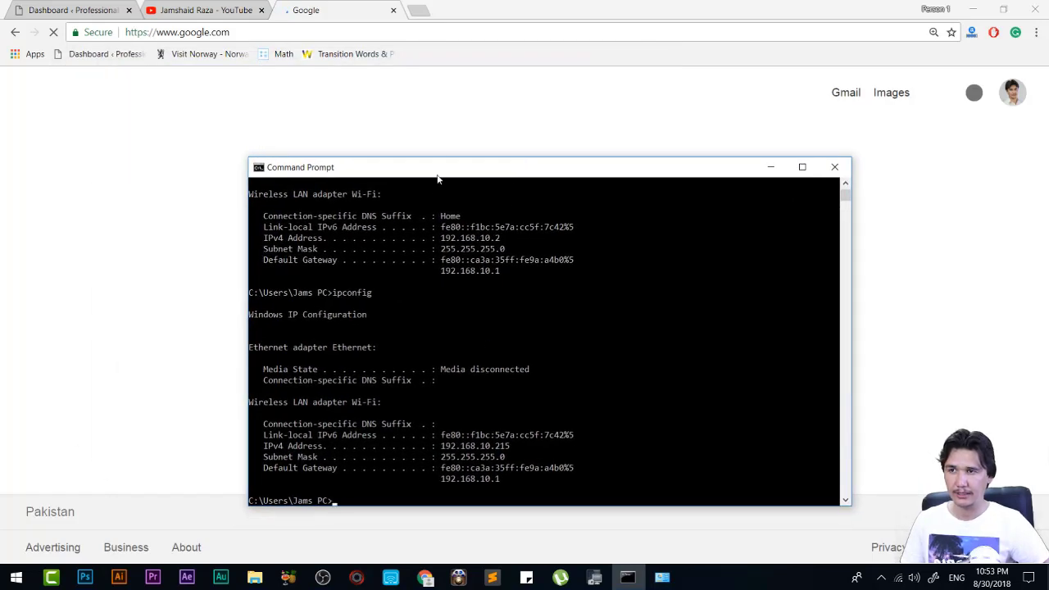
pyautogui.moveTo(436, 166); pyautogui.dragTo(379, 108)
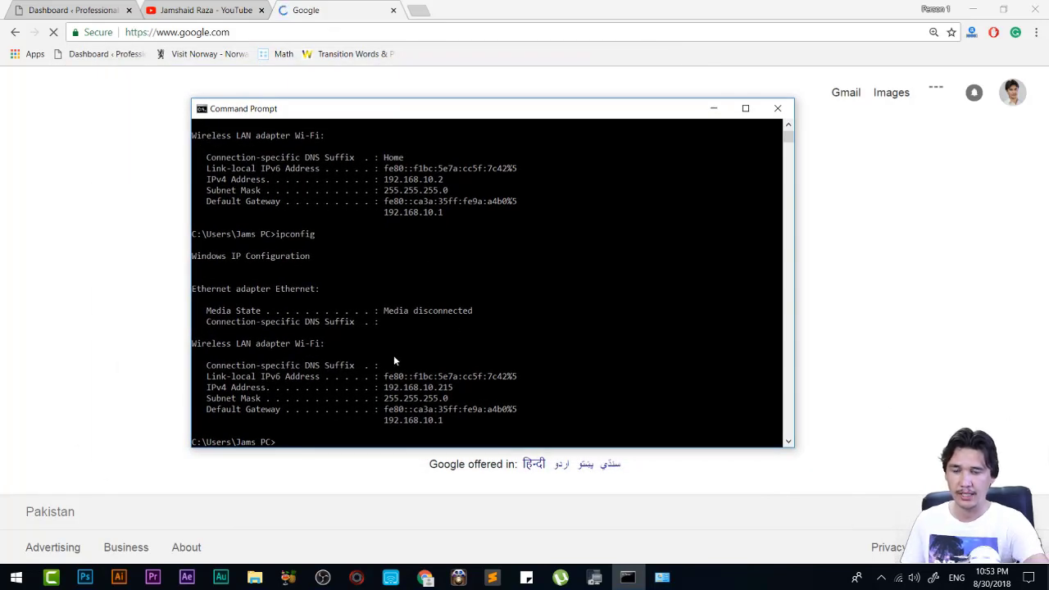